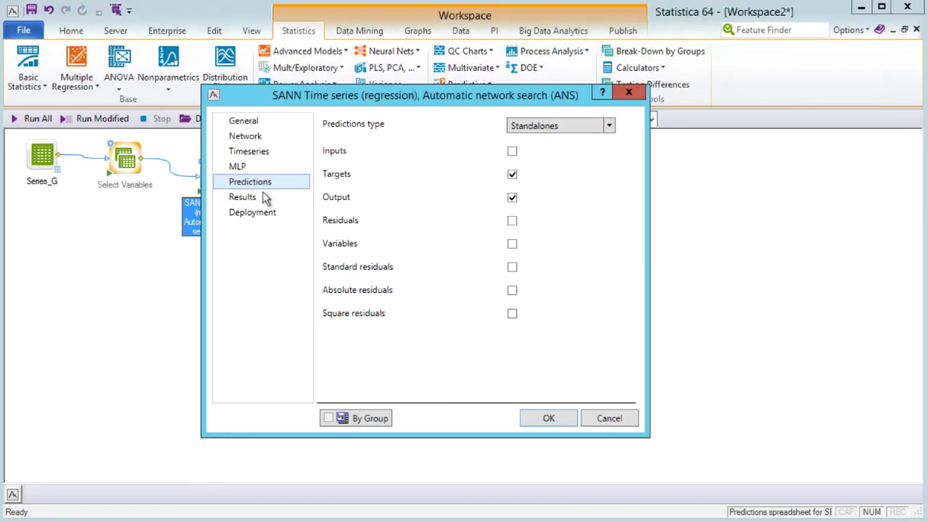
Review the Results, Deployment, MLP, Network and General pages, then accept the automatic network search settings.
{"action": "left_click", "coordinate": [262, 194]}
{"action": "left_click", "coordinate": [257, 211]}
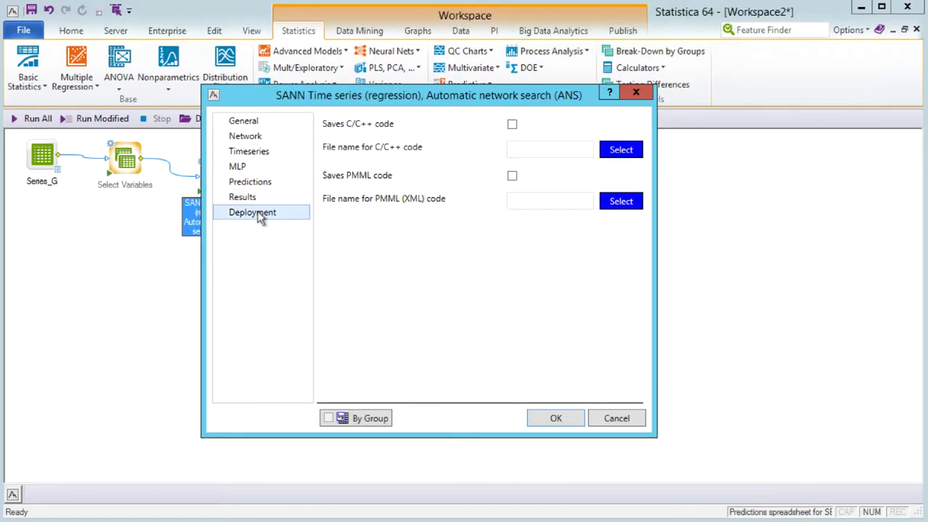
{"action": "left_click", "coordinate": [258, 168]}
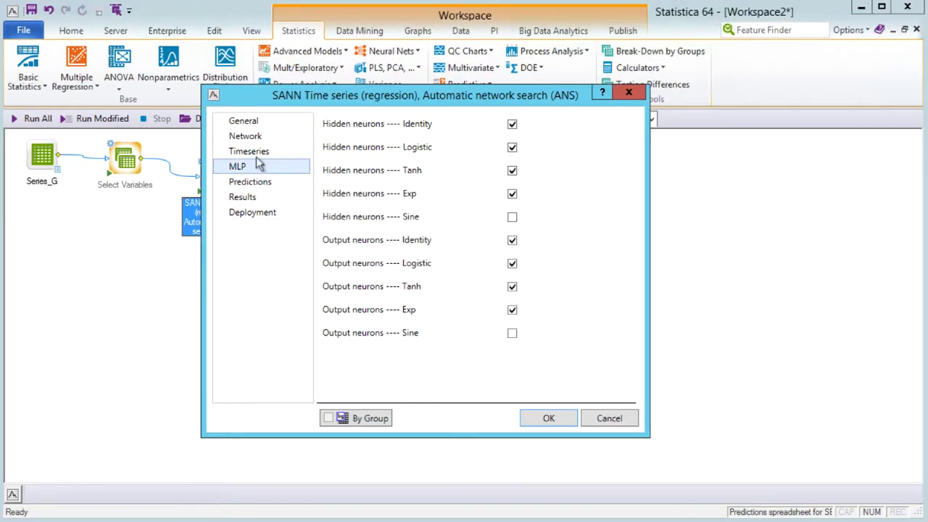
{"action": "left_click", "coordinate": [258, 137]}
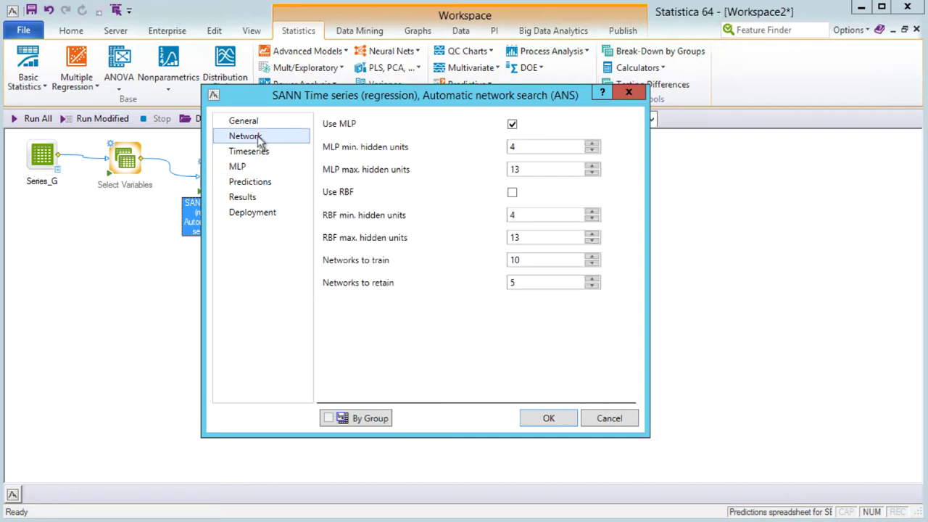
{"action": "left_click", "coordinate": [260, 126]}
{"action": "left_click", "coordinate": [545, 416]}
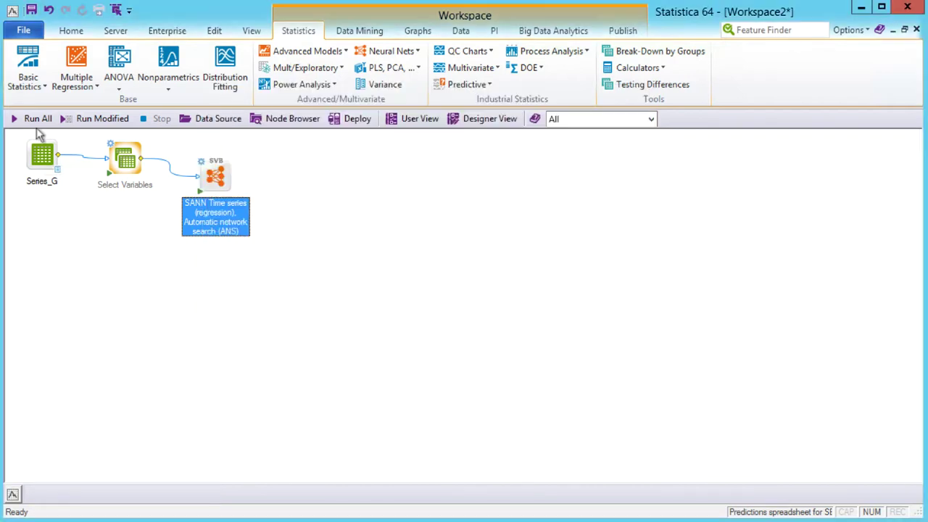
Run the whole workflow and view the Time series predictions for SERIES_G graph in Reporting Documents.
{"action": "left_click", "coordinate": [36, 120]}
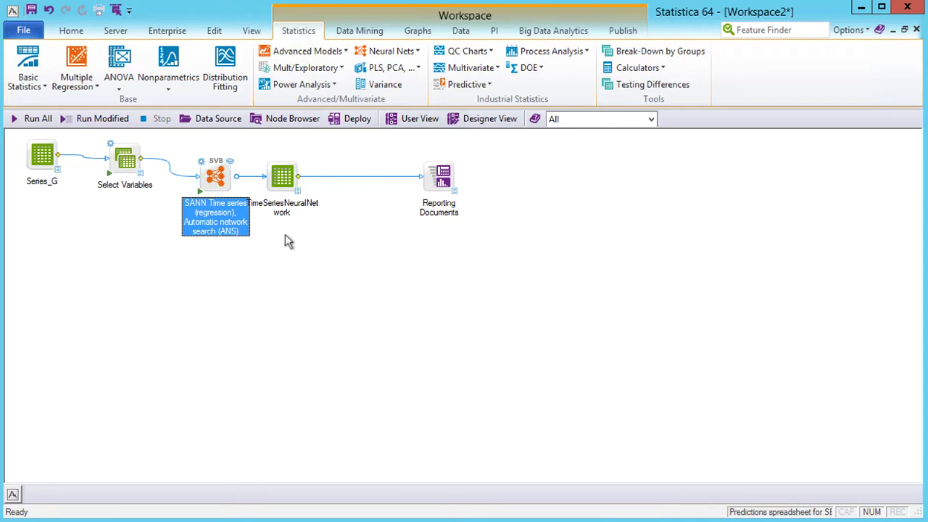
{"action": "double_click", "coordinate": [438, 179]}
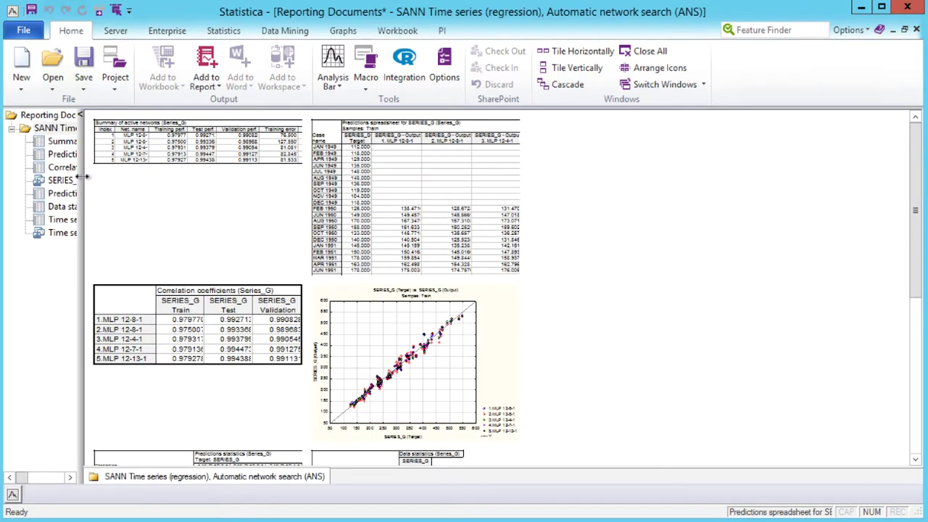
{"action": "left_click_drag", "start_coordinate": [81, 176], "coordinate": [167, 177]}
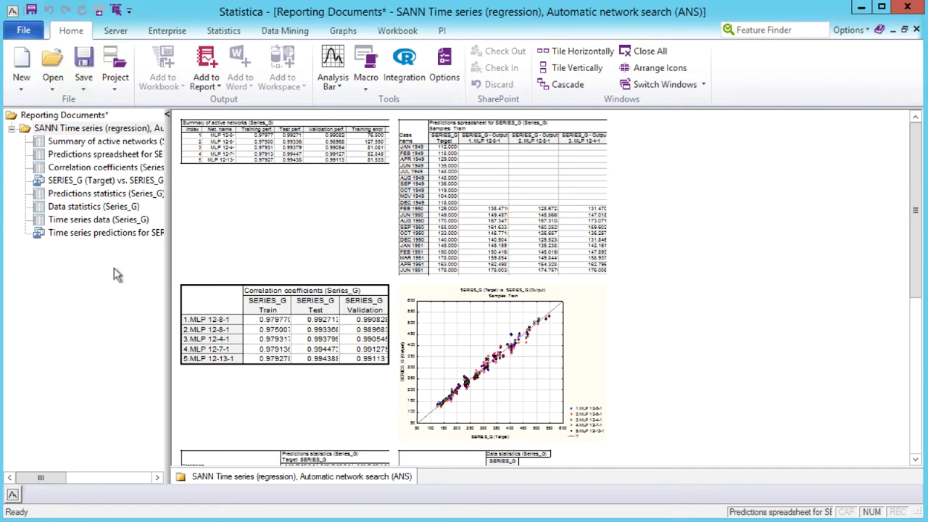
{"action": "left_click", "coordinate": [123, 237]}
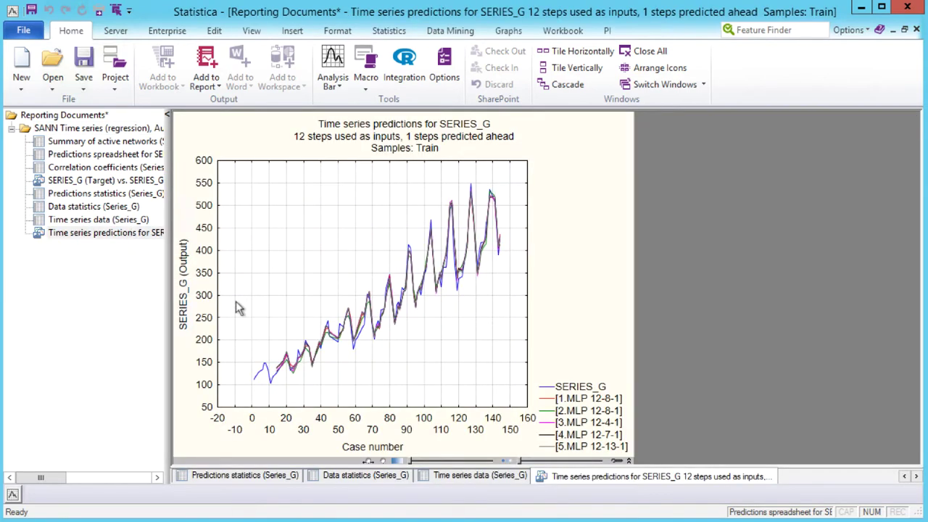
{"action": "left_click_drag", "start_coordinate": [177, 247], "coordinate": [197, 241]}
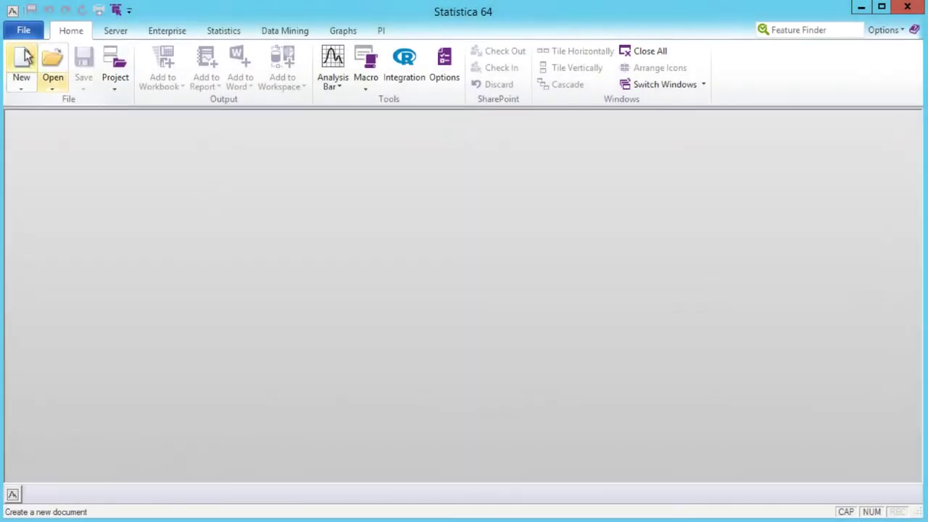
Open Series_G.sta from the example Datasets folder.
{"action": "left_click", "coordinate": [23, 32]}
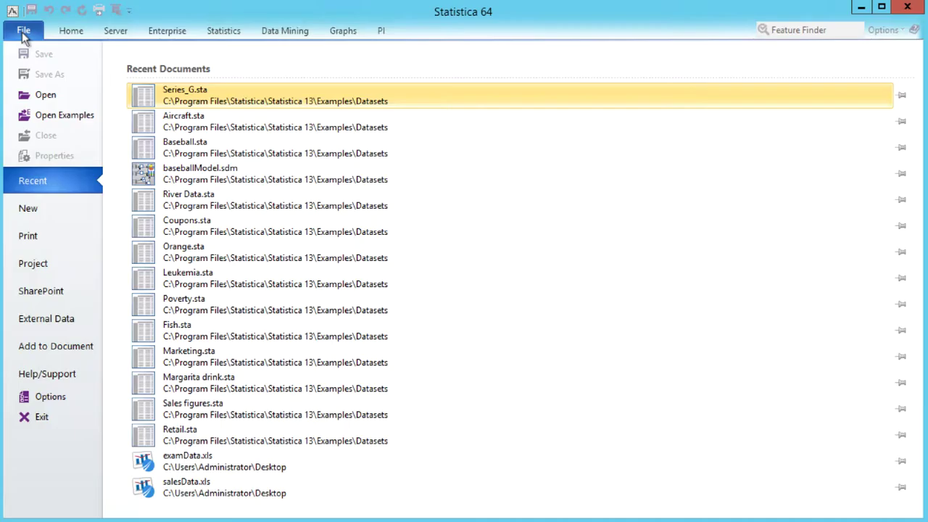
{"action": "left_click", "coordinate": [61, 115]}
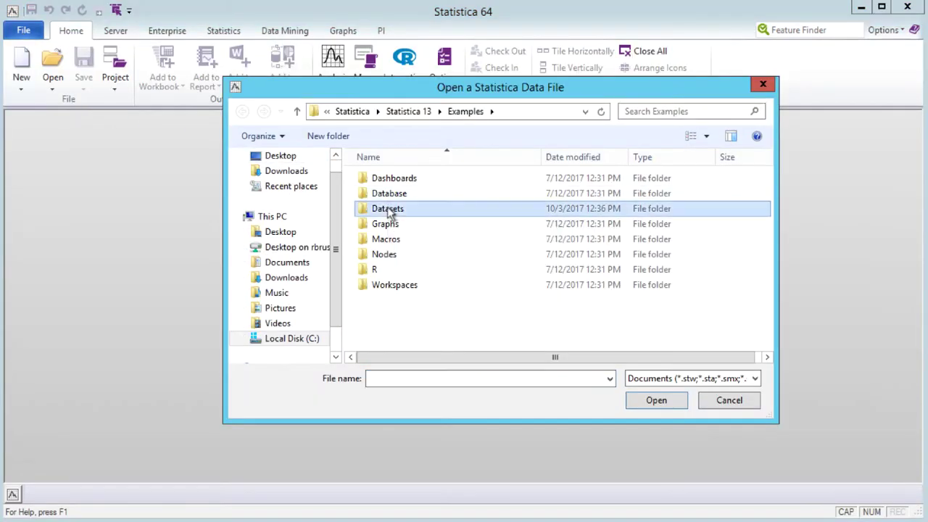
{"action": "double_click", "coordinate": [386, 209]}
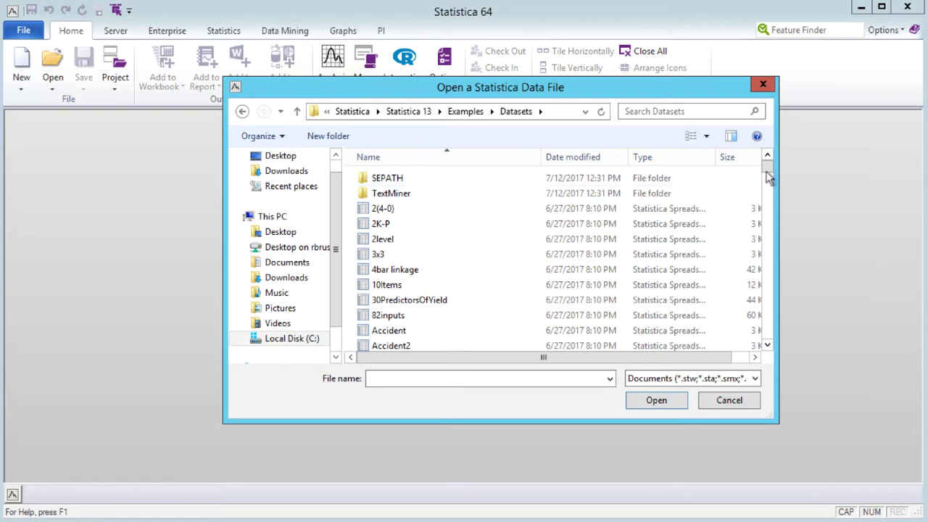
{"action": "left_click", "coordinate": [391, 377]}
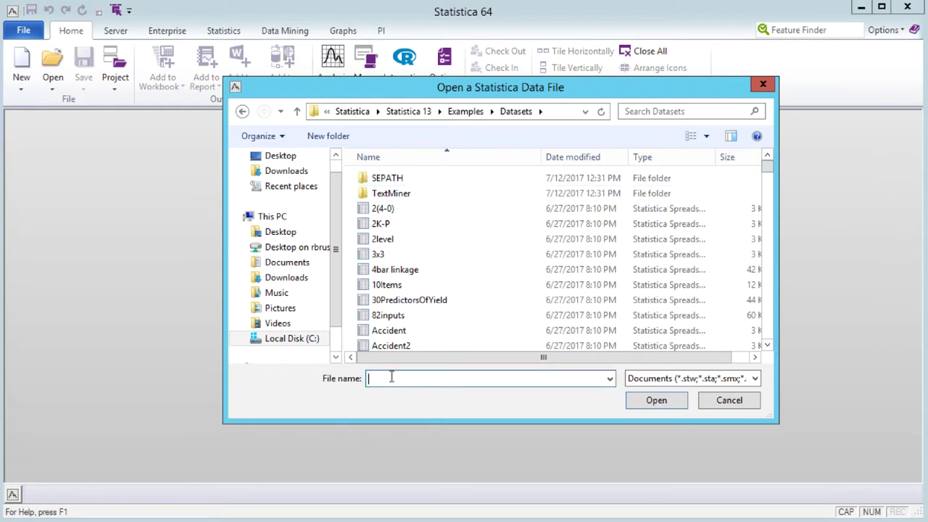
{"action": "type", "text": "S"}
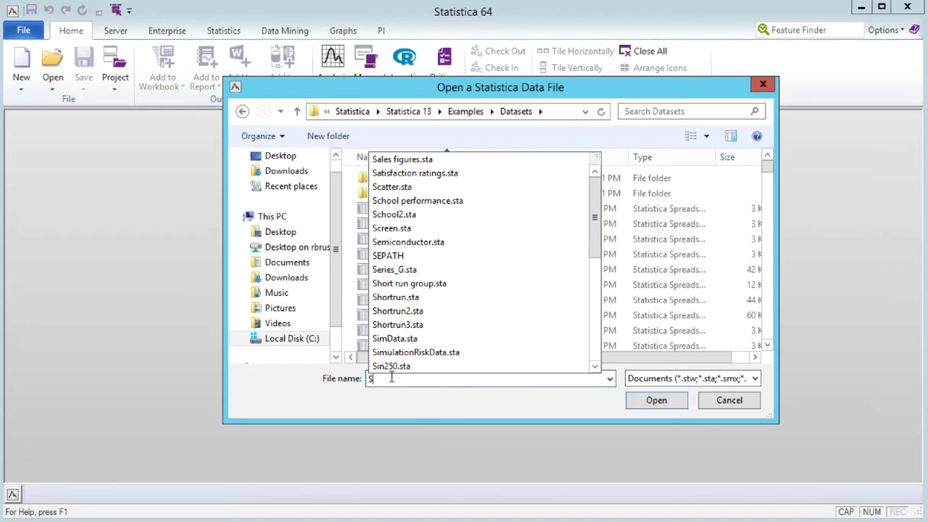
{"action": "type", "text": "eri"}
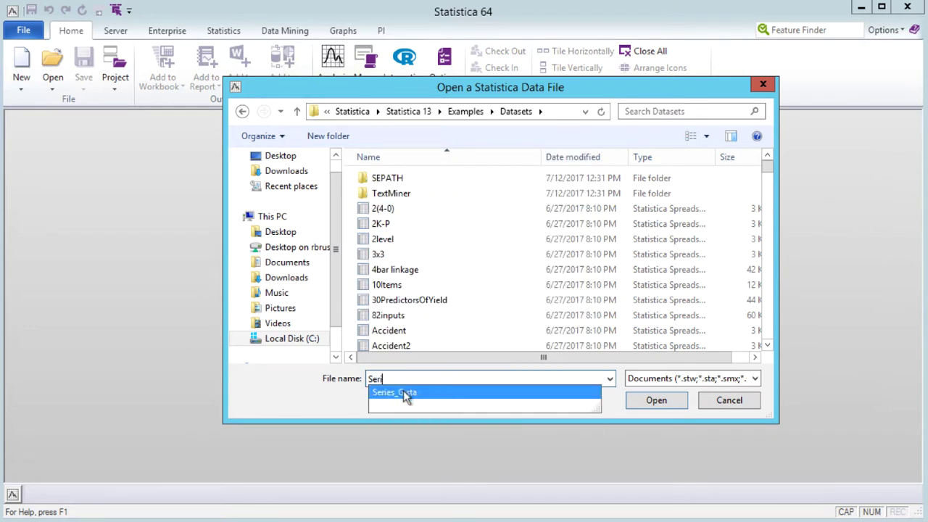
{"action": "left_click", "coordinate": [402, 394]}
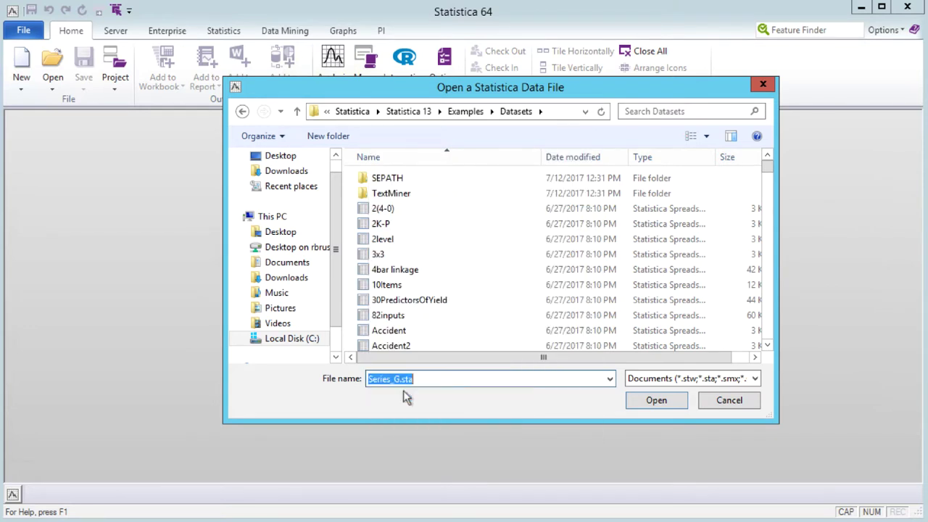
{"action": "left_click", "coordinate": [655, 401]}
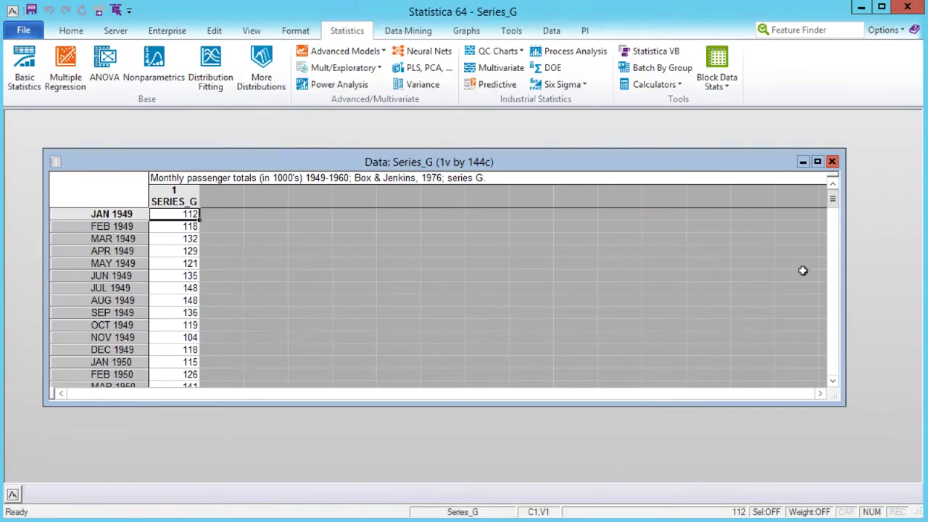
Start a new SANN neural network analysis of type Time series (regression).
{"action": "mouse_move", "coordinate": [833, 194]}
{"action": "left_mouse_down"}
{"action": "mouse_move", "coordinate": [834, 341]}
{"action": "mouse_move", "coordinate": [841, 194]}
{"action": "left_mouse_up"}
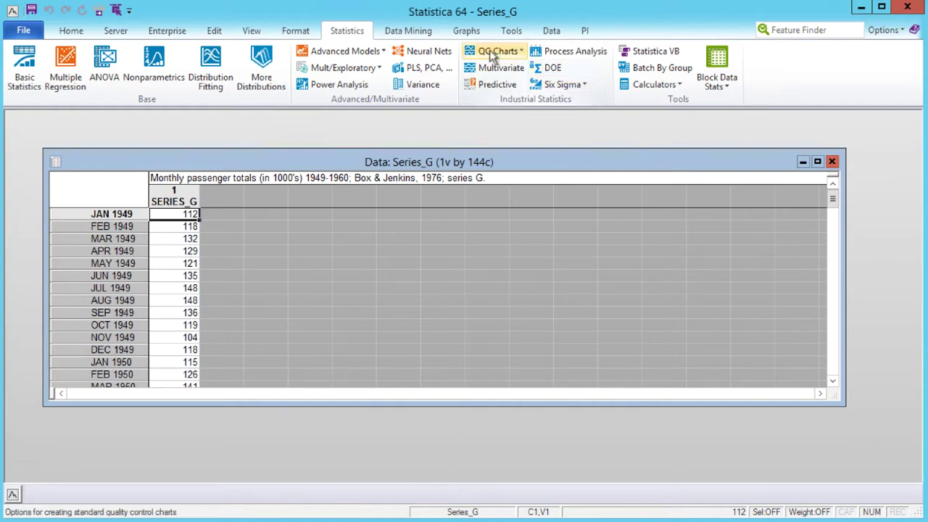
{"action": "left_click", "coordinate": [434, 54]}
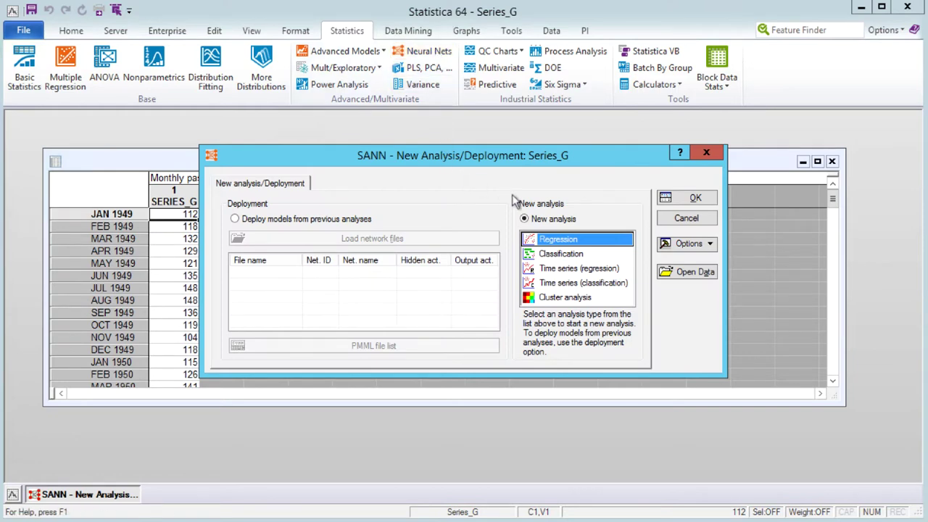
{"action": "left_click", "coordinate": [586, 269]}
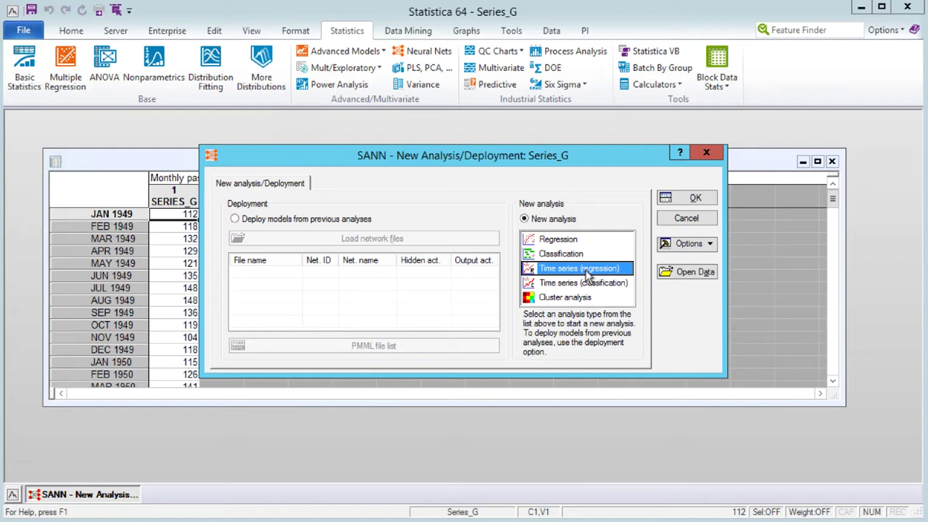
{"action": "left_click", "coordinate": [672, 204]}
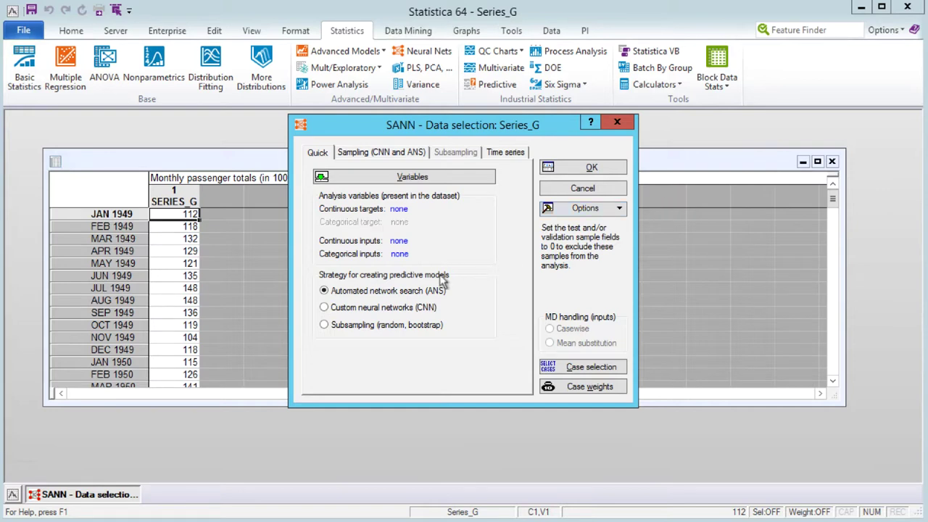
Choose 1 - SERIES_G as the continuous target variable.
{"action": "left_click", "coordinate": [436, 176]}
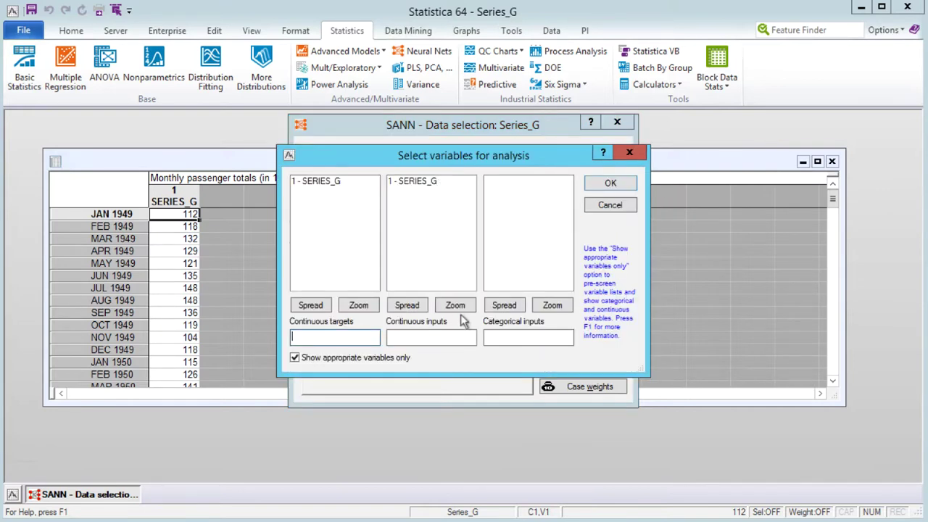
{"action": "left_click", "coordinate": [326, 183]}
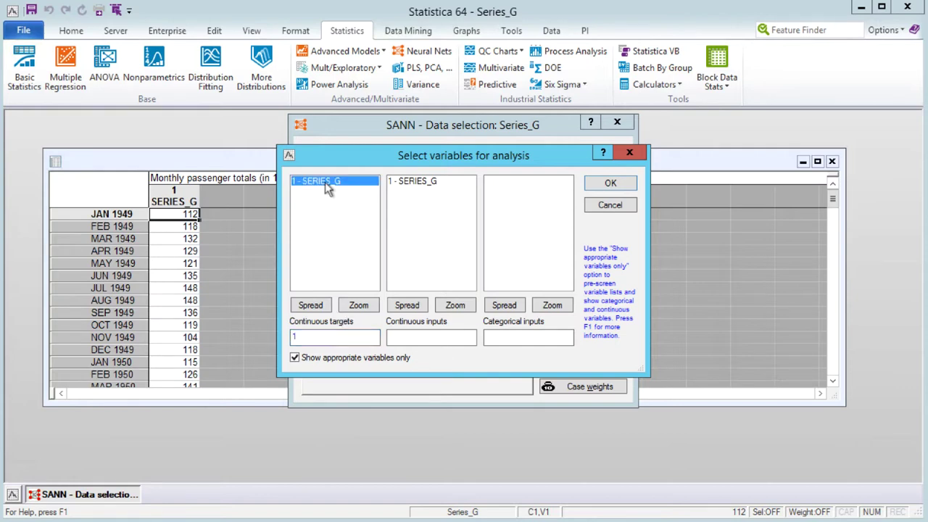
{"action": "left_click", "coordinate": [611, 183]}
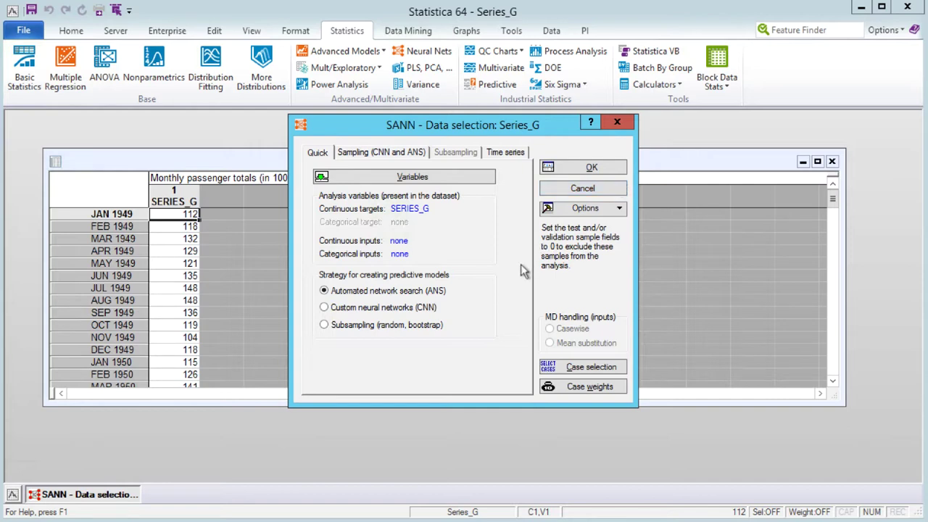
Check the 70/15/15 train, test and validation split, then view the Time series step settings.
{"action": "left_click", "coordinate": [406, 157]}
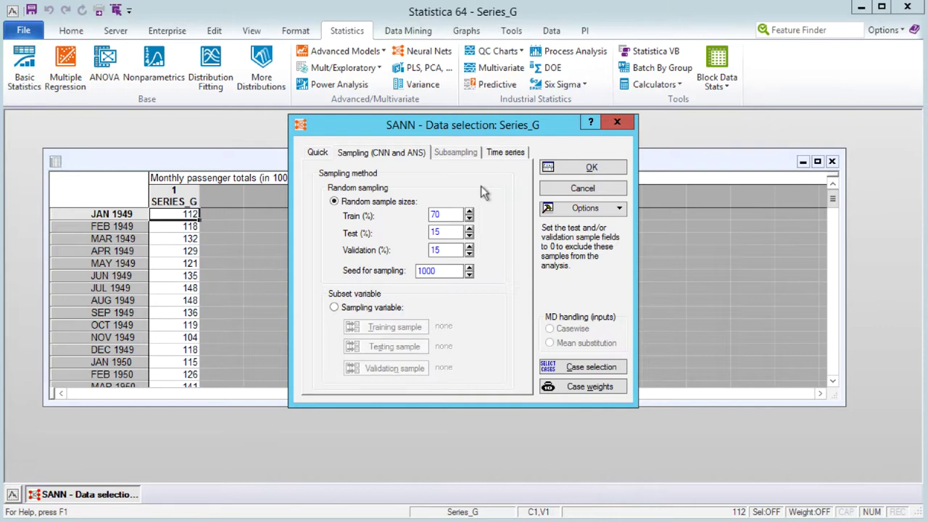
{"action": "left_click", "coordinate": [317, 152]}
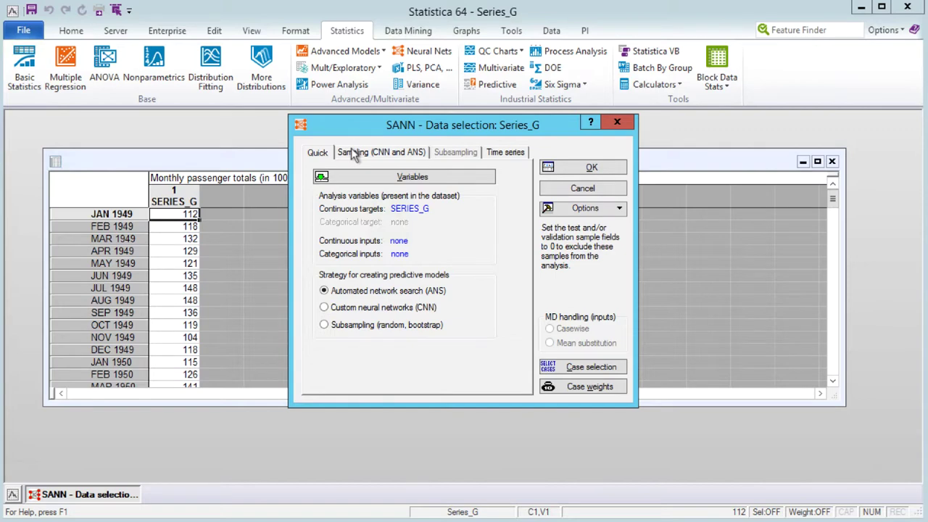
{"action": "left_click", "coordinate": [351, 152]}
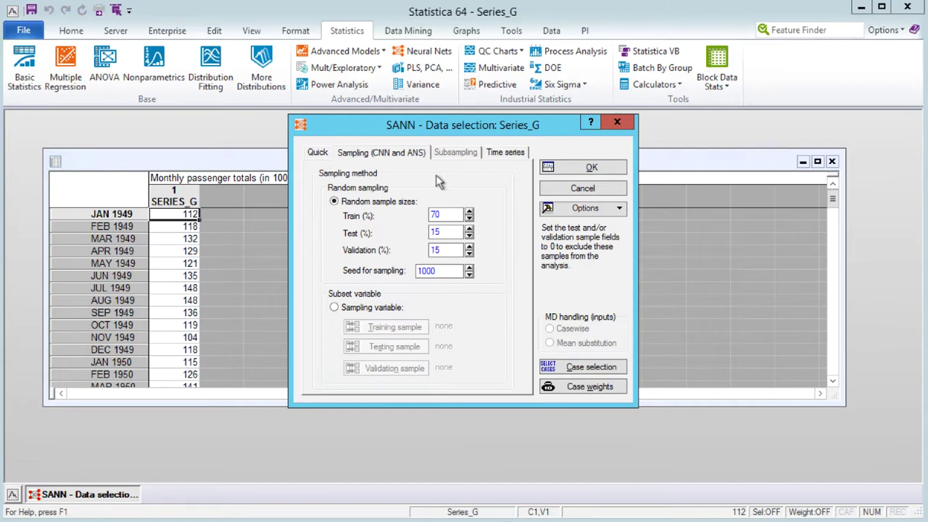
{"action": "left_click", "coordinate": [503, 153]}
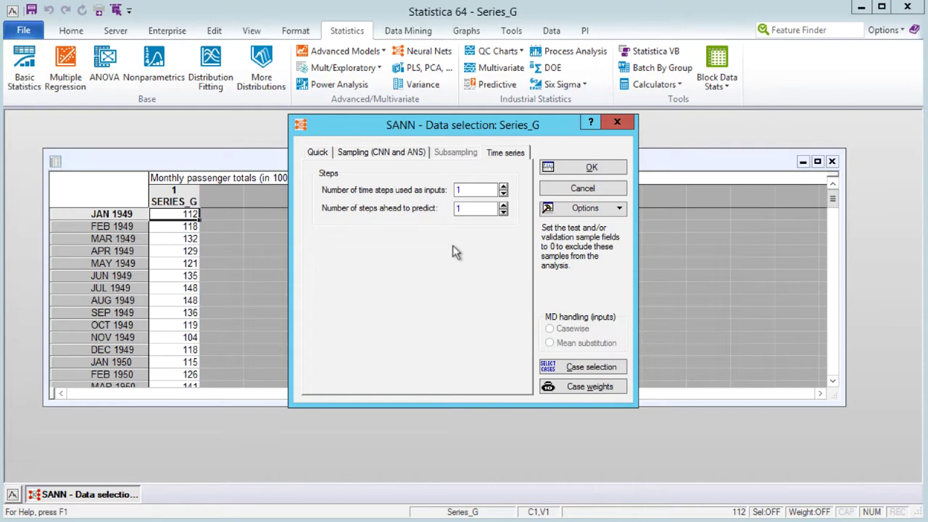
Set the number of input time steps to 12 and accept the data selection.
{"action": "left_click", "coordinate": [479, 189]}
{"action": "type", "text": "2"}
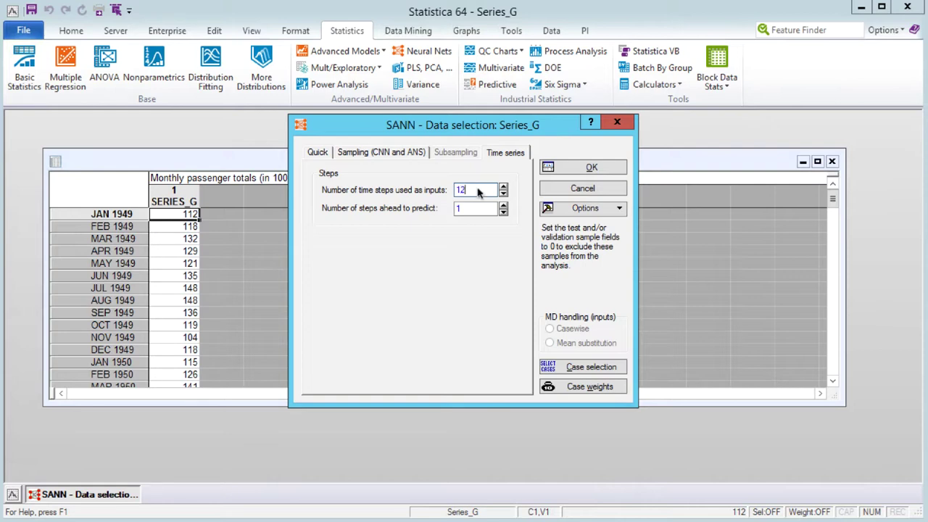
{"action": "left_click", "coordinate": [551, 168]}
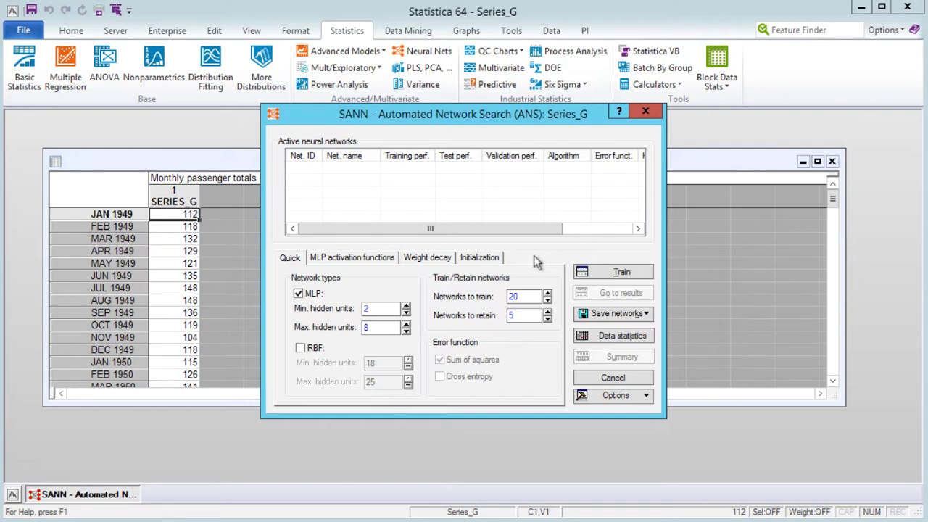
Review the MLP activation functions, then train the candidate networks.
{"action": "left_click", "coordinate": [375, 258]}
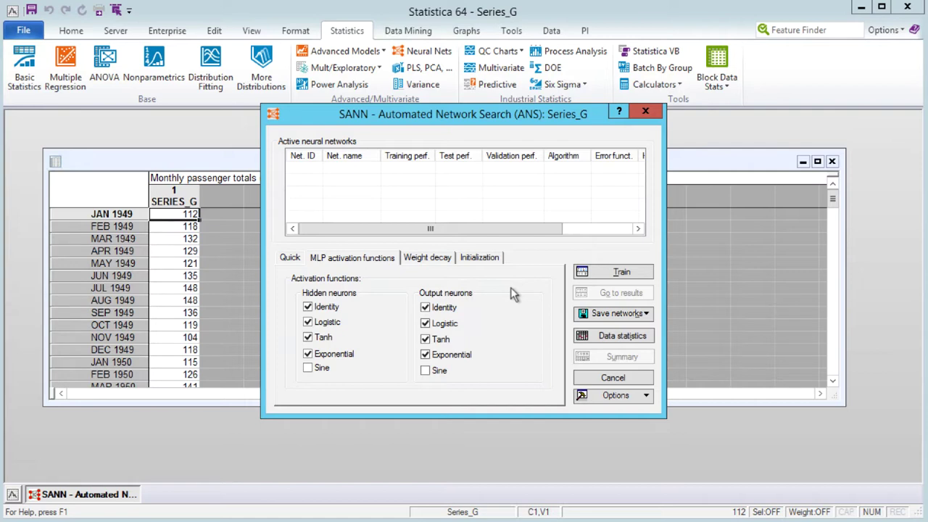
{"action": "left_click", "coordinate": [586, 272]}
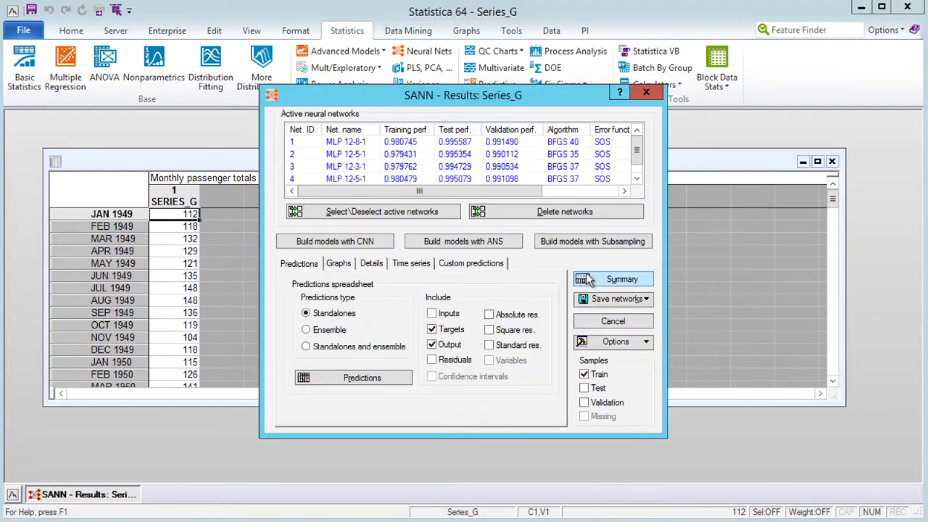
Plot the Time series predictions graph for SERIES_G from the results' Time series options.
{"action": "left_click", "coordinate": [408, 266]}
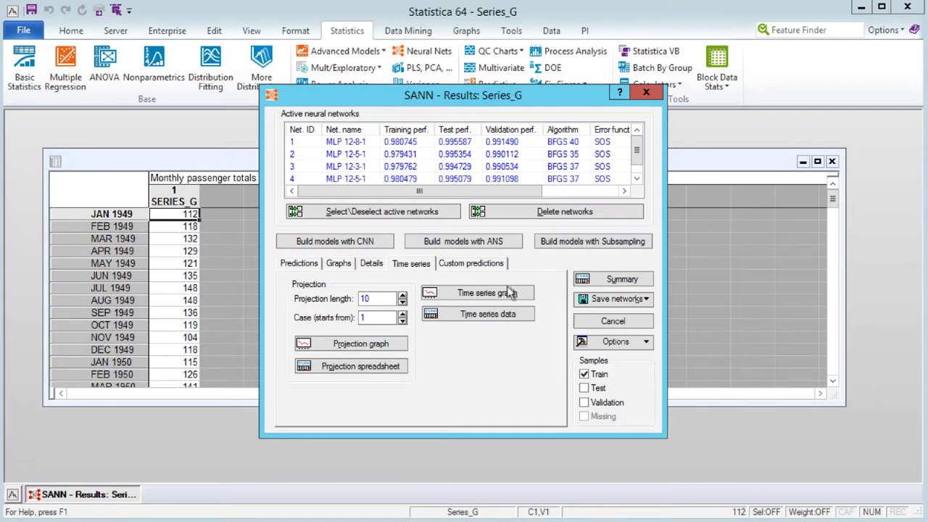
{"action": "left_click", "coordinate": [500, 293]}
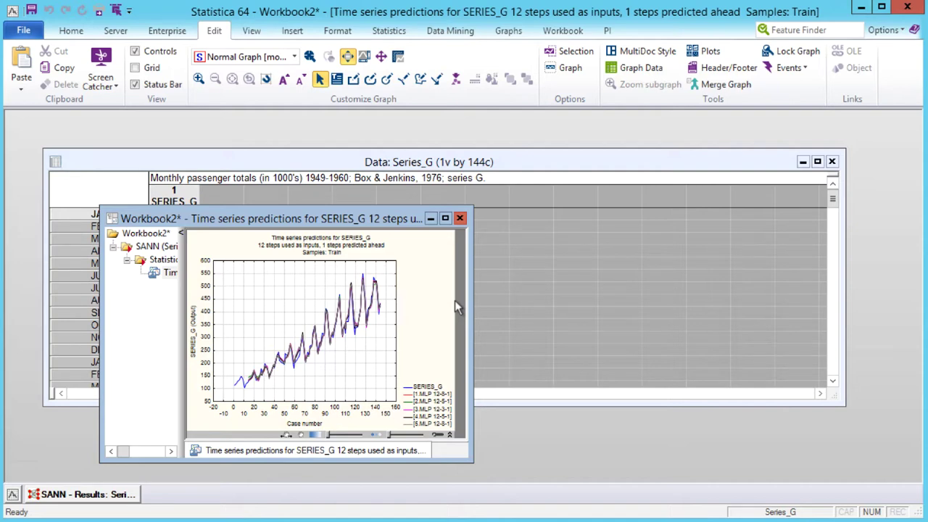
Return to the SANN Results dialog with Ctrl+R.
{"action": "key", "text": "ctrl+r"}
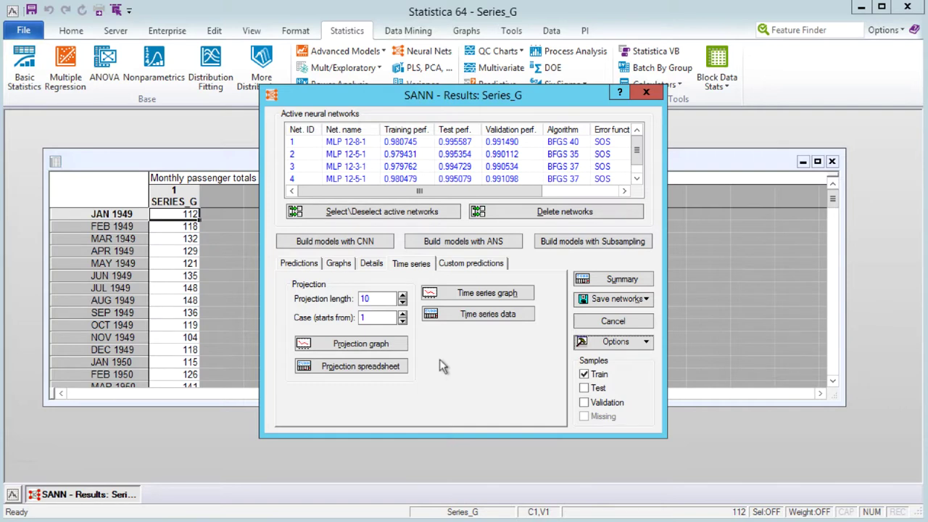
Plot a 200-step SERIES_G projection from case 12 and enlarge the graph window.
{"action": "double_click", "coordinate": [372, 300]}
{"action": "type", "text": "200"}
{"action": "double_click", "coordinate": [375, 316]}
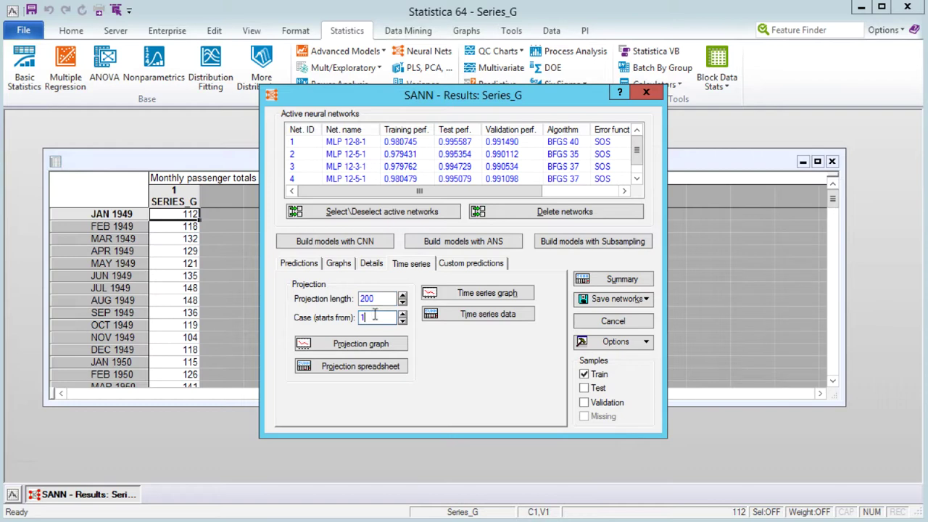
{"action": "type", "text": "12"}
{"action": "left_click", "coordinate": [390, 345]}
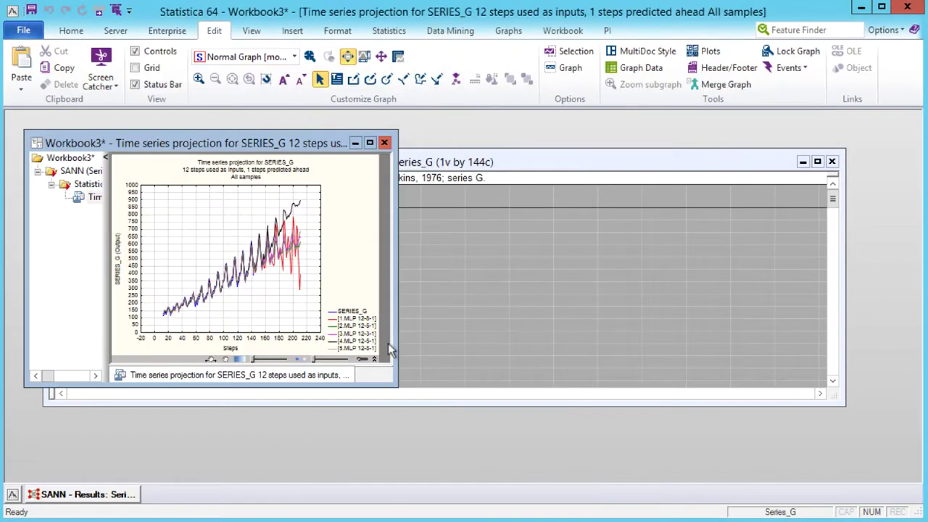
{"action": "left_click_drag", "start_coordinate": [397, 388], "coordinate": [556, 484]}
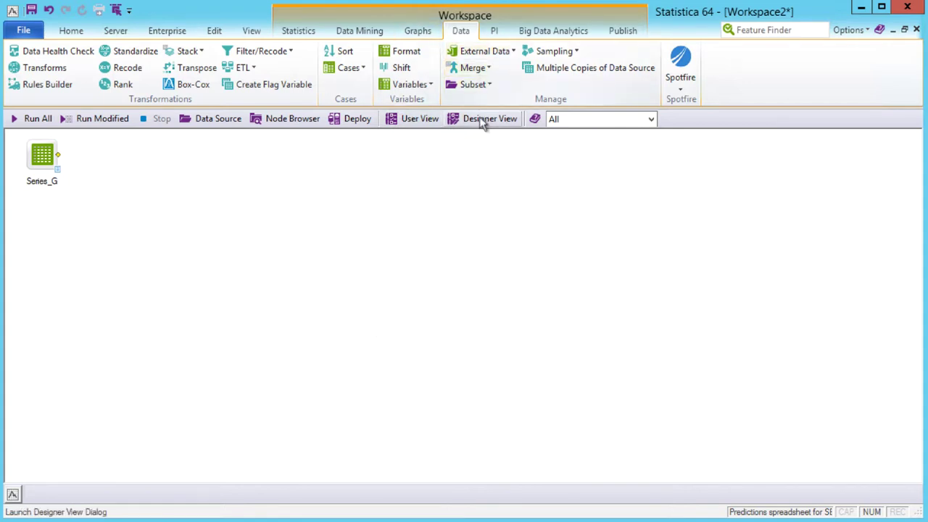
Add a Select Variables node right of Series_G and connect Series_G into it.
{"action": "left_click", "coordinate": [428, 86]}
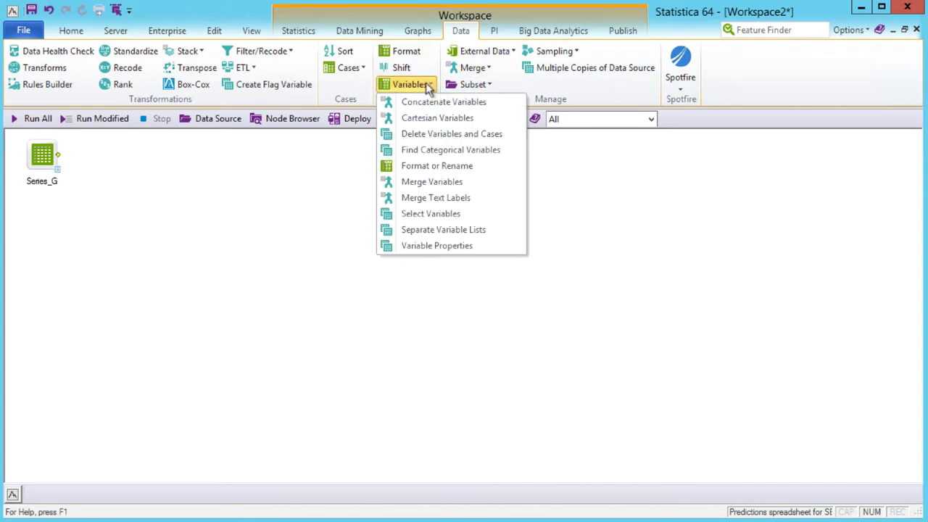
{"action": "left_click", "coordinate": [438, 212]}
{"action": "left_click_drag", "start_coordinate": [64, 197], "coordinate": [100, 164]}
{"action": "left_click", "coordinate": [58, 155]}
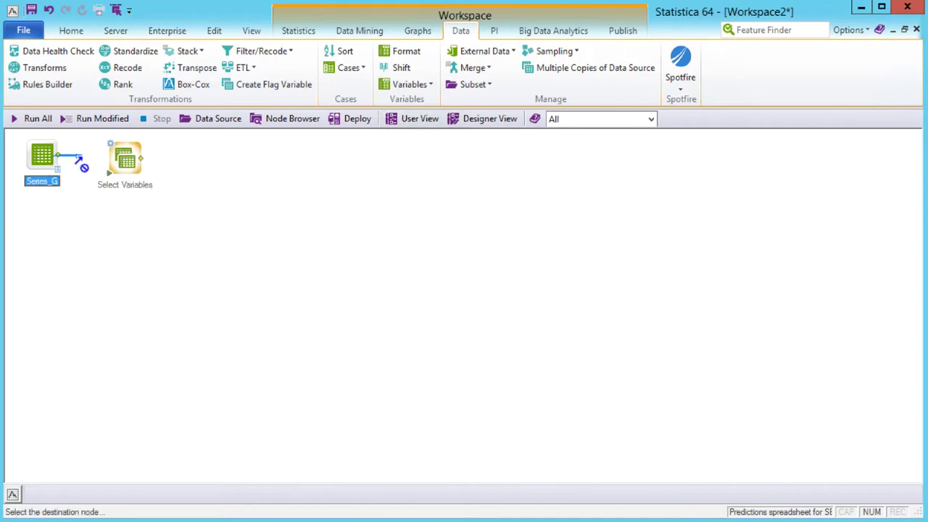
{"action": "left_click", "coordinate": [110, 161]}
Set SERIES_G as the continuous dependent variable in the Select Variables node.
{"action": "double_click", "coordinate": [113, 149]}
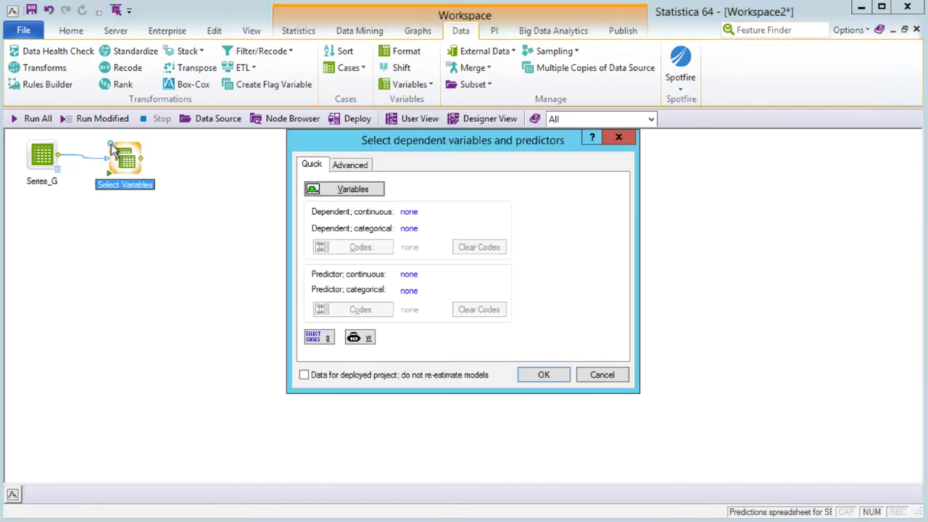
{"action": "left_click", "coordinate": [311, 188]}
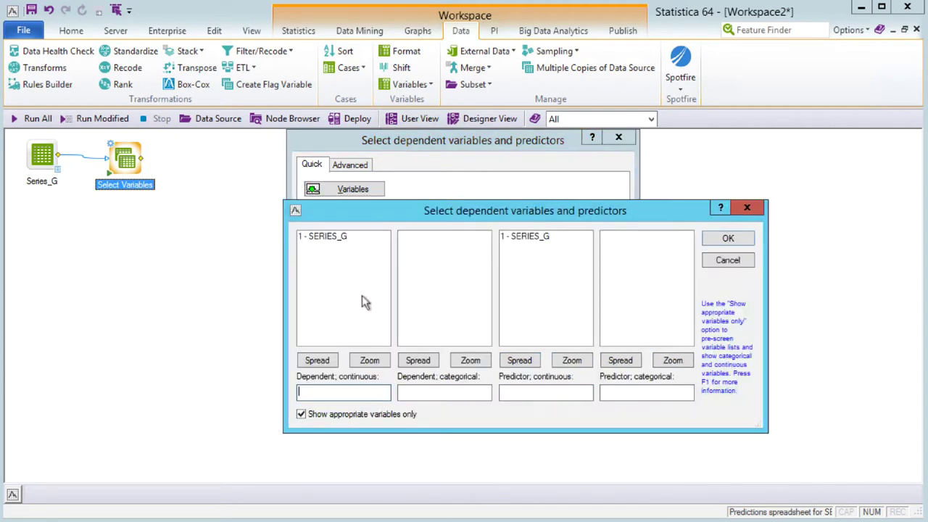
{"action": "left_click", "coordinate": [331, 239]}
{"action": "left_click", "coordinate": [716, 242]}
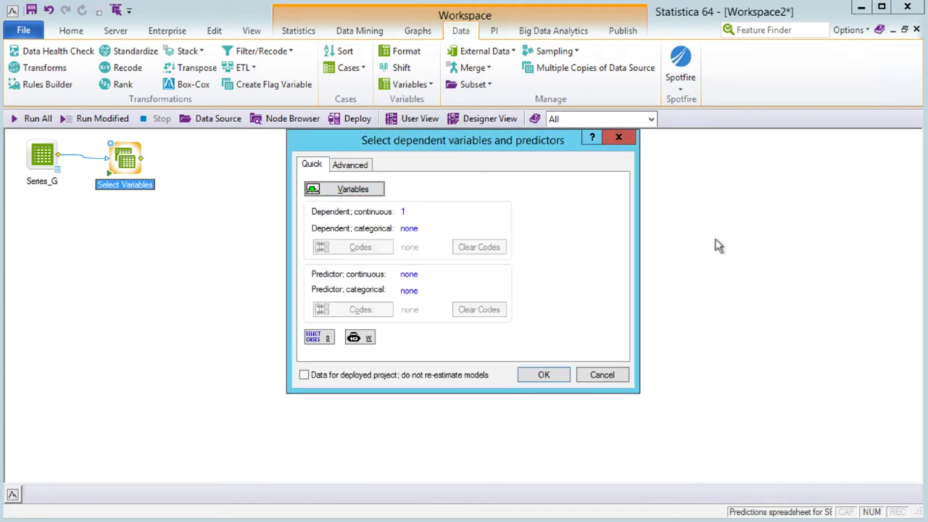
{"action": "left_click", "coordinate": [538, 374]}
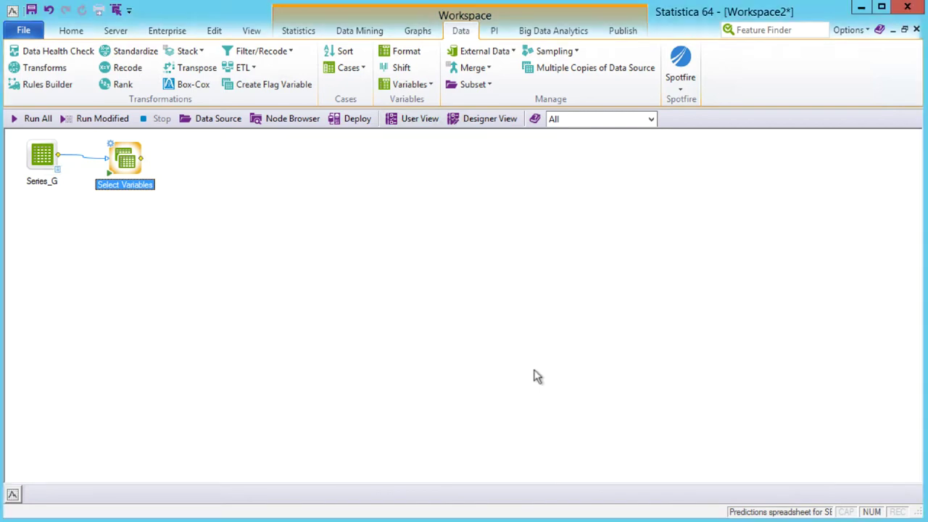
Add a SANN Time series (regression) ANS node to the workflow.
{"action": "left_click", "coordinate": [290, 33]}
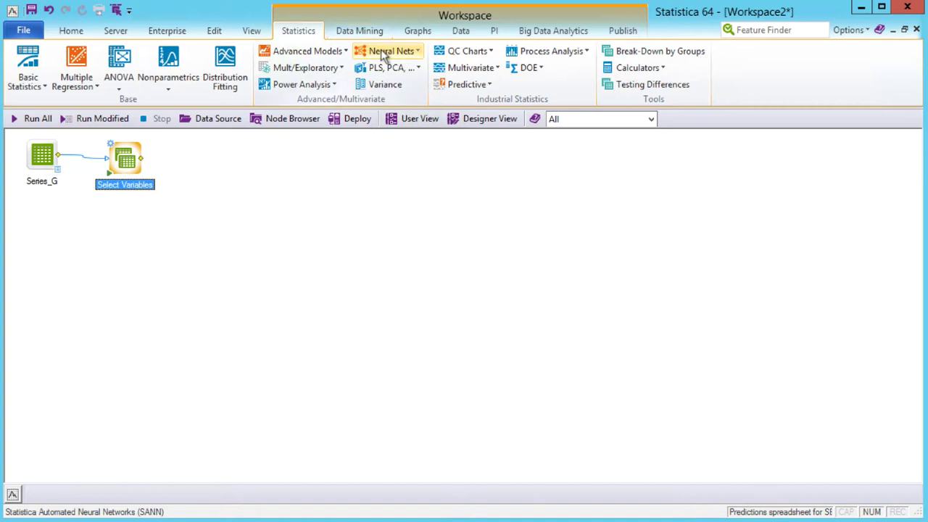
{"action": "left_click", "coordinate": [413, 55]}
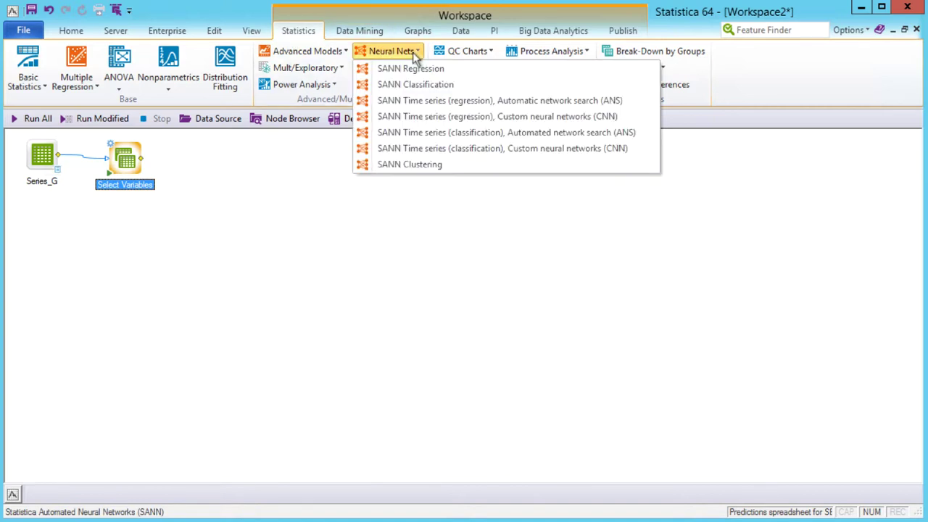
{"action": "left_click", "coordinate": [414, 101]}
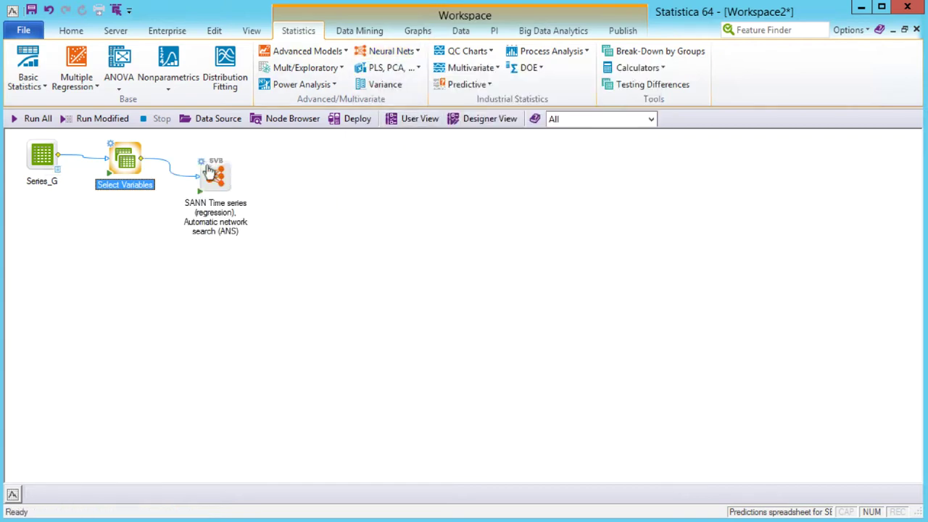
Set the SANN train, test and validation samples to 70, 15 and 15.
{"action": "double_click", "coordinate": [206, 168]}
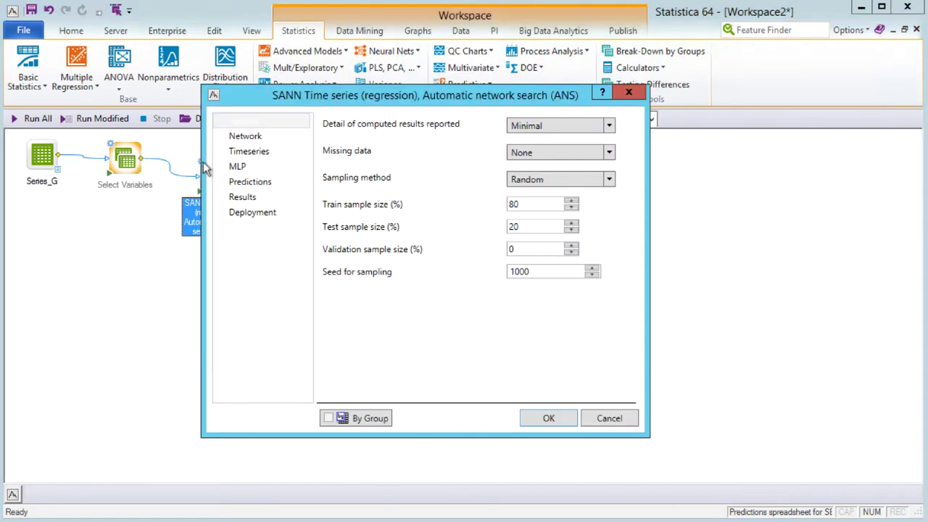
{"action": "left_click_drag", "start_coordinate": [523, 204], "coordinate": [491, 209]}
{"action": "type", "text": "70"}
{"action": "key", "text": "Tab"}
{"action": "type", "text": "15"}
{"action": "key", "text": "Tab"}
{"action": "type", "text": "15"}
Set 12 input time steps and a projection length of 200.
{"action": "left_click", "coordinate": [259, 160]}
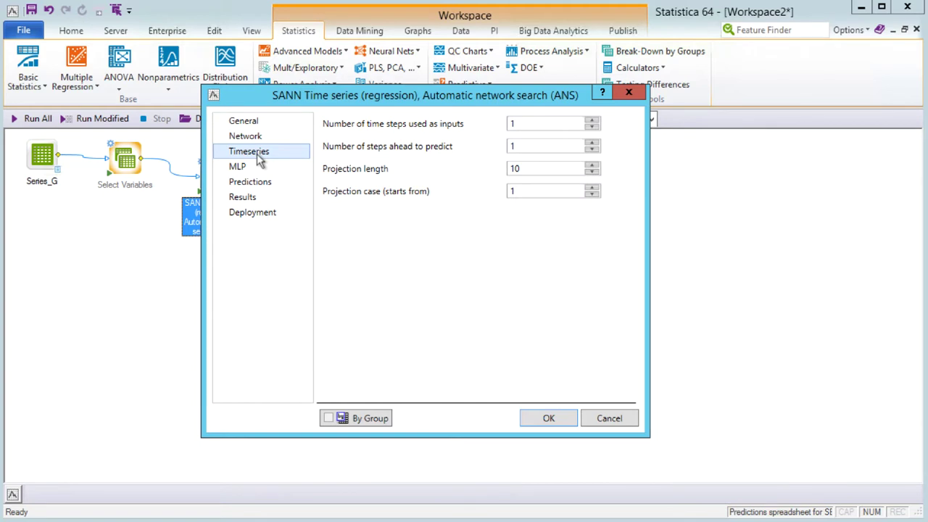
{"action": "left_click", "coordinate": [533, 124]}
{"action": "type", "text": "2"}
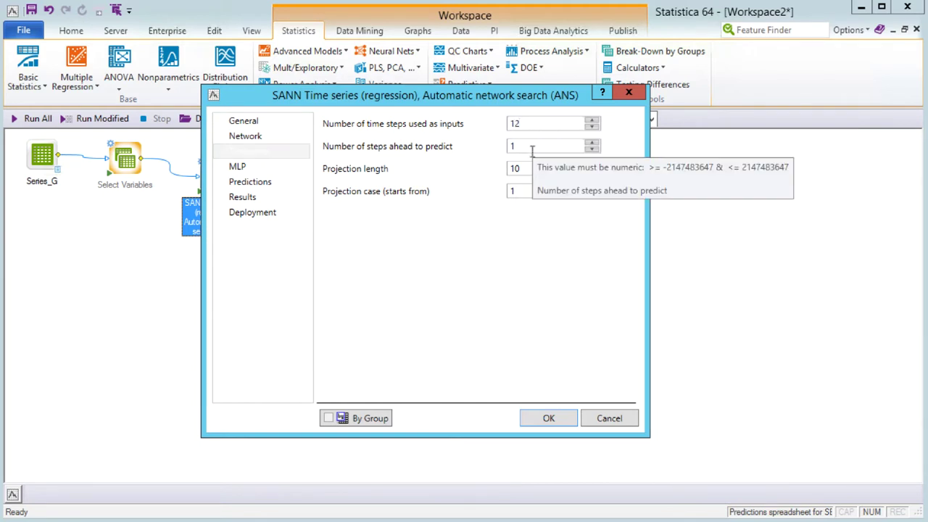
{"action": "left_click", "coordinate": [546, 168]}
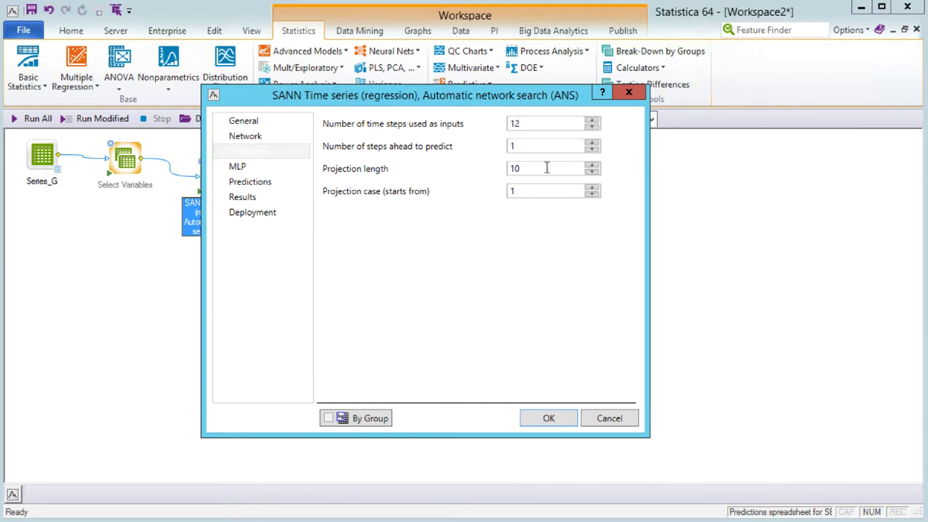
{"action": "double_click", "coordinate": [546, 167]}
{"action": "type", "text": "200"}
{"action": "left_click", "coordinate": [543, 190]}
Set the projection start case to 12, confirm, and open the Reporting Documents with a widened tree.
{"action": "type", "text": "2"}
{"action": "left_click", "coordinate": [549, 417]}
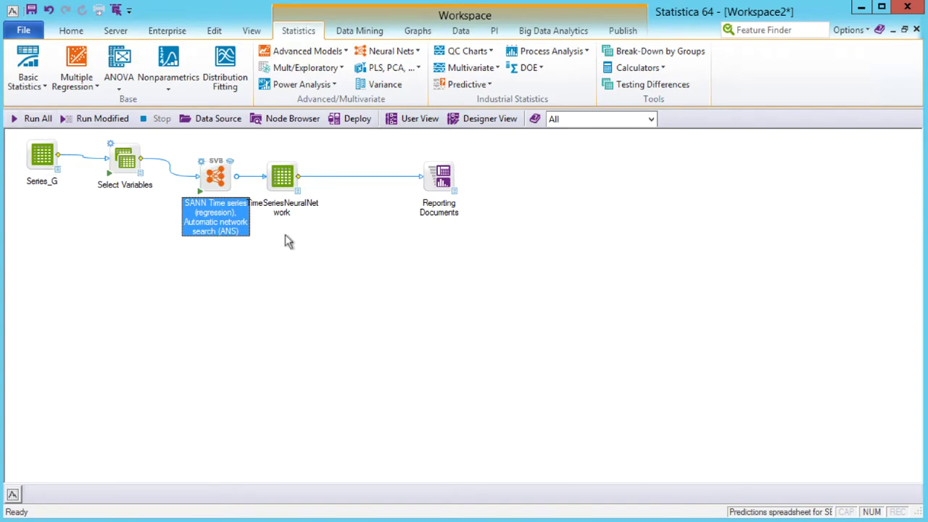
{"action": "double_click", "coordinate": [437, 181]}
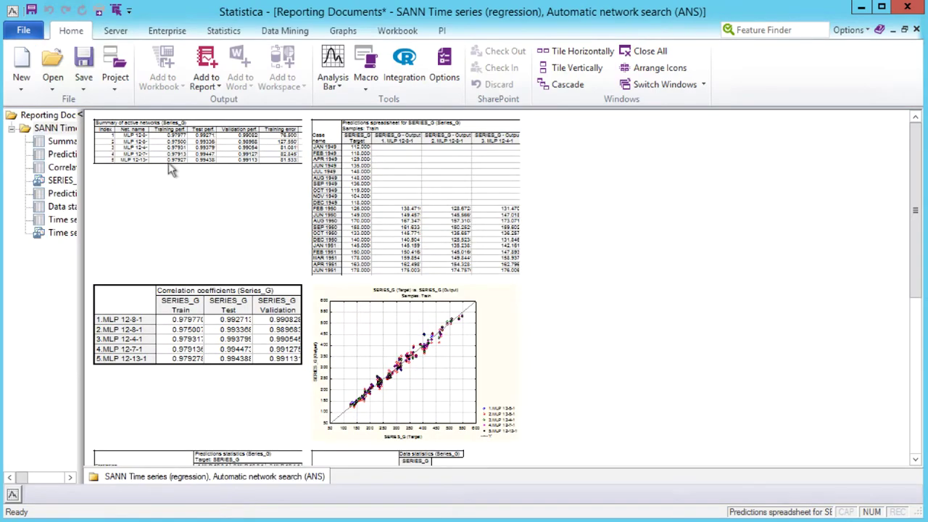
{"action": "left_click_drag", "start_coordinate": [86, 178], "coordinate": [170, 180]}
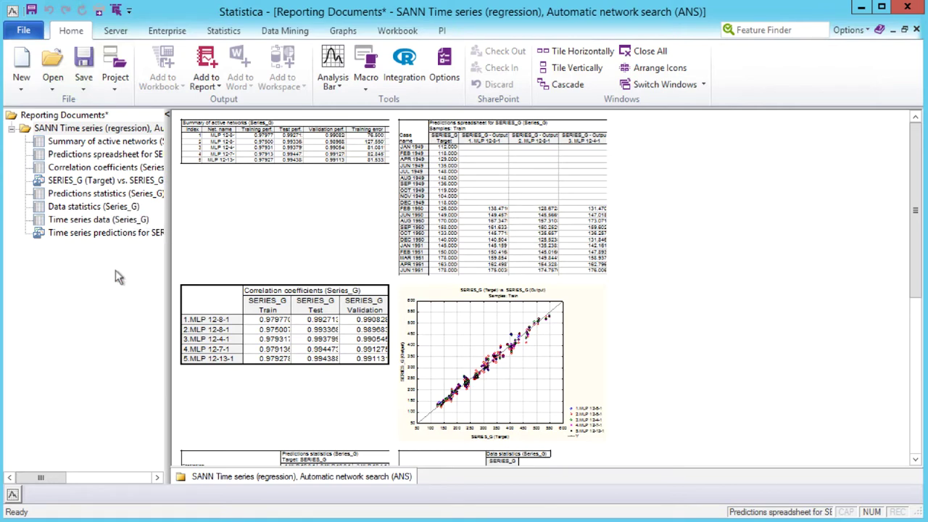